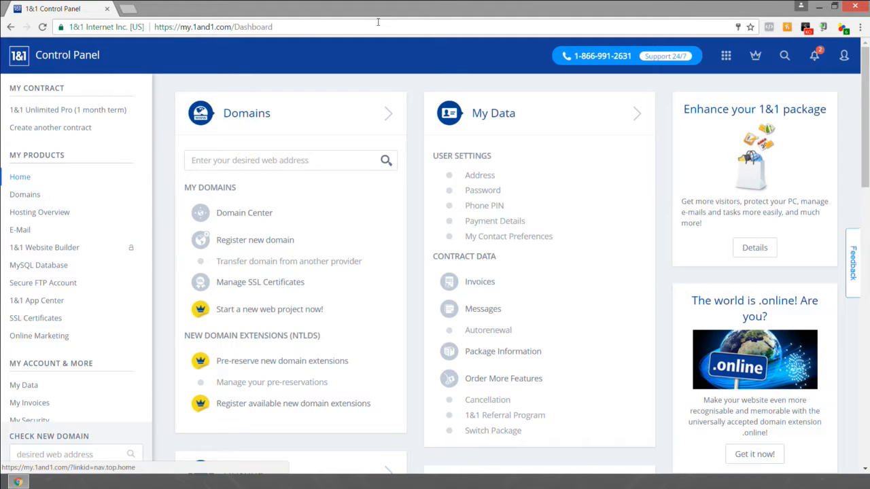
pyautogui.hotkey('ctrl', '+')
pyautogui.hotkey('ctrl', '+')
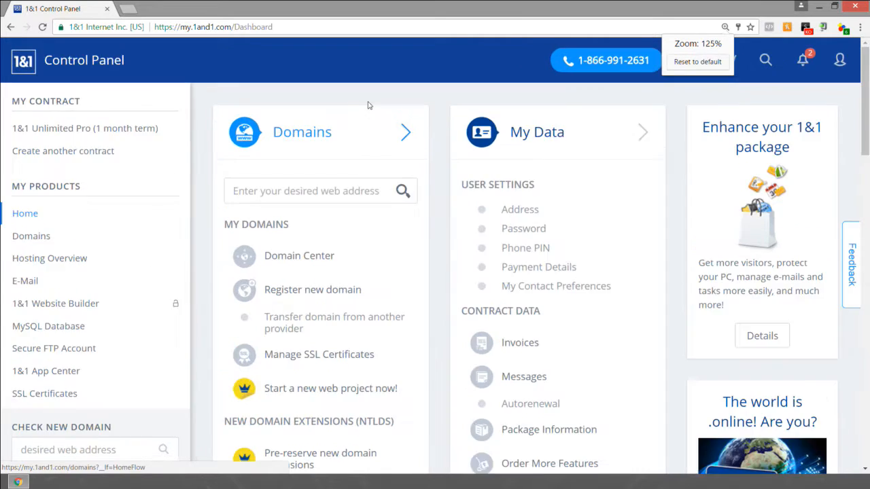
pyautogui.hotkey('ctrl', '+')
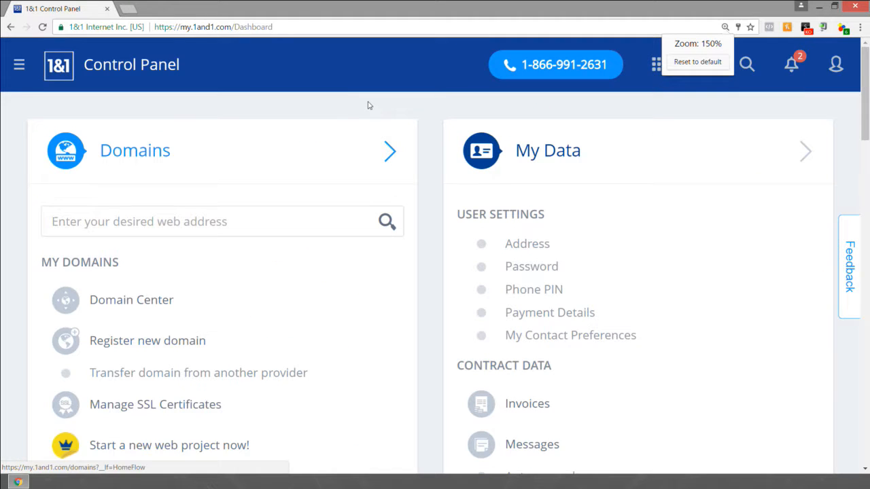
pyautogui.click(19, 65)
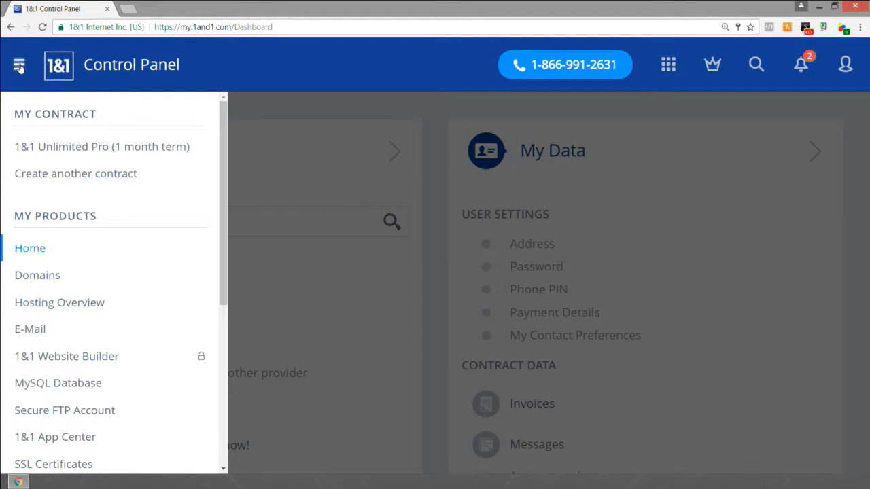
pyautogui.hotkey('ctrl', '-')
pyautogui.hotkey('ctrl', '-')
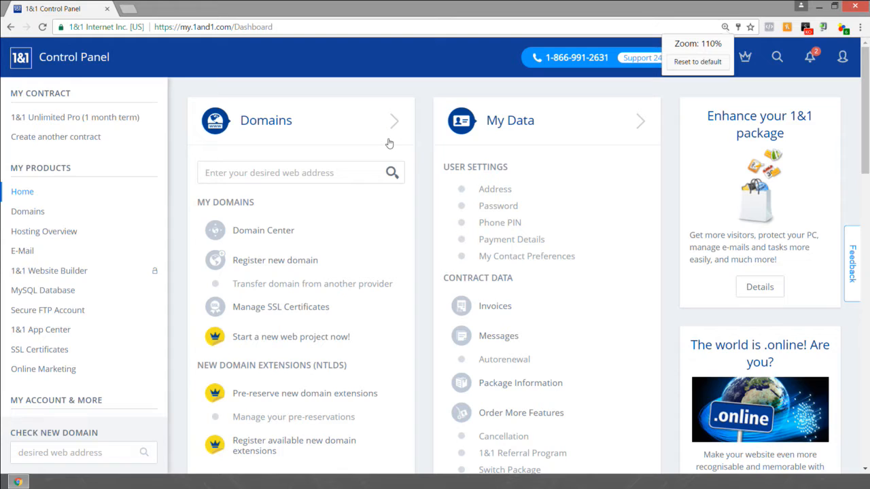
pyautogui.hotkey('ctrl', '-')
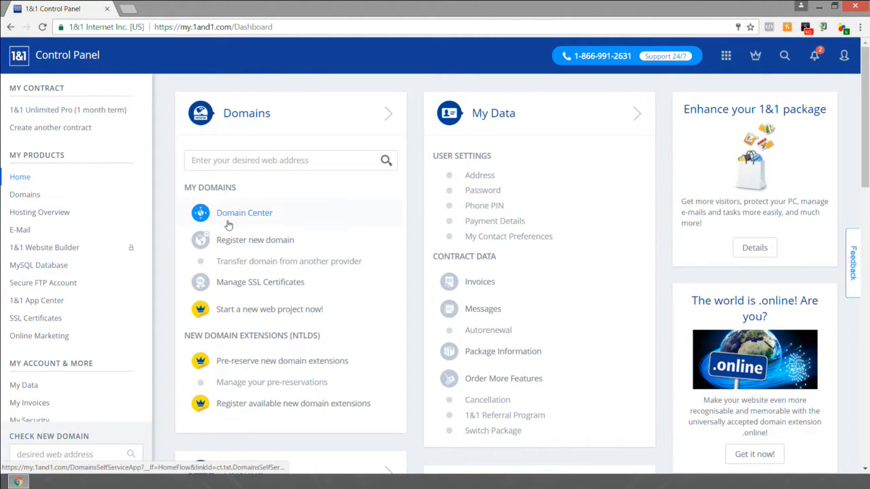
# Open the domain settings of thirdcoastdetailing.com from the Domain Center and review its basic settings, subdomain, contact and DNS sections
pyautogui.click(240, 213)
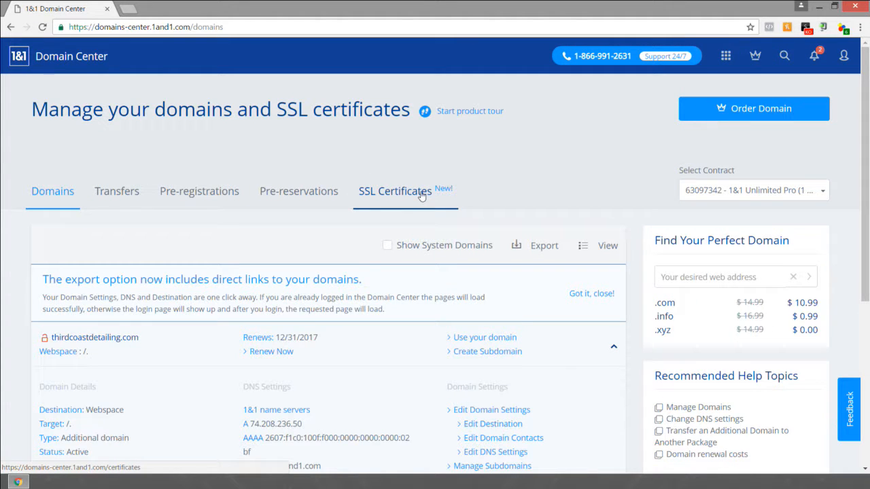
pyautogui.click(465, 411)
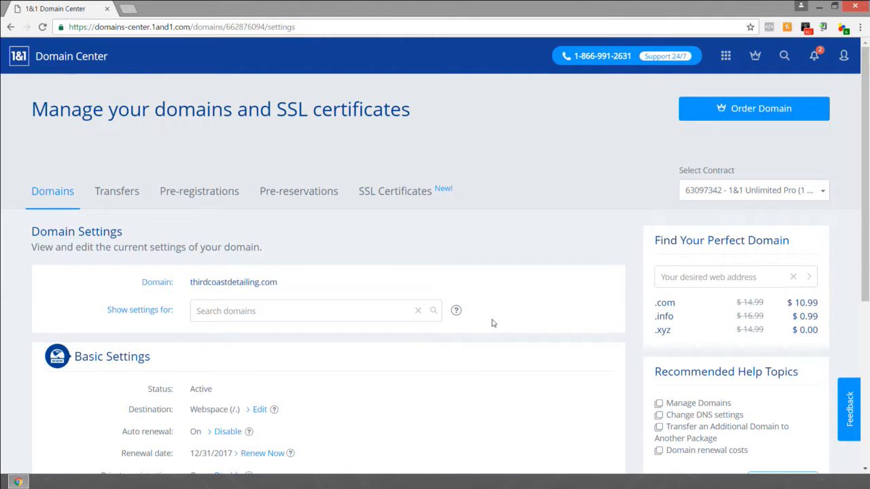
pyautogui.scroll(-1, 494, 324)
pyautogui.scroll(-3, 493, 323)
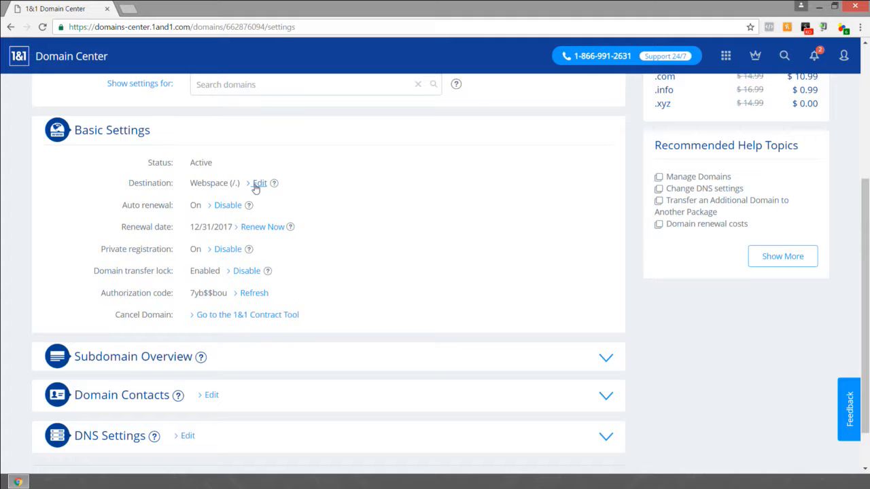
pyautogui.scroll(-1, 219, 368)
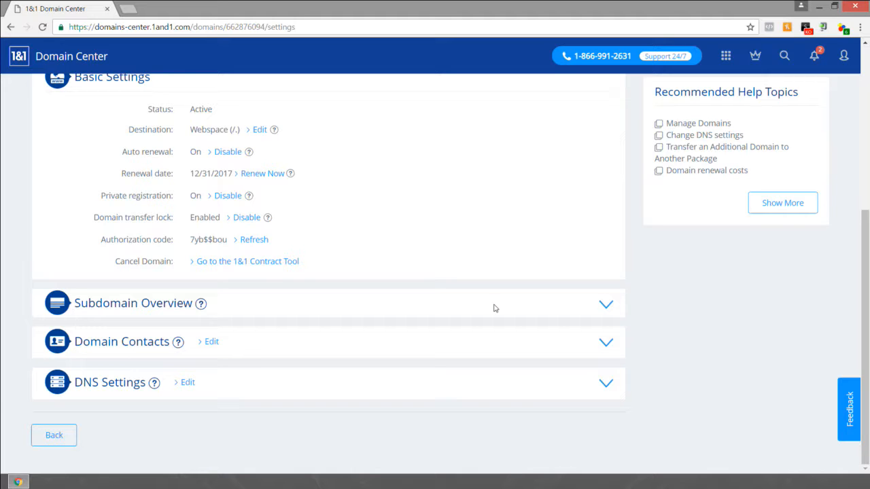
pyautogui.scroll(5, 494, 311)
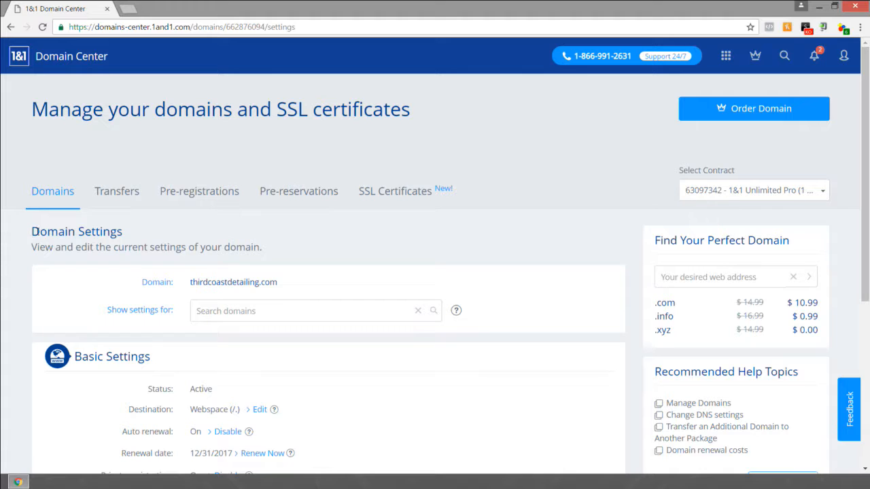
pyautogui.moveTo(32, 232); pyautogui.dragTo(155, 236)
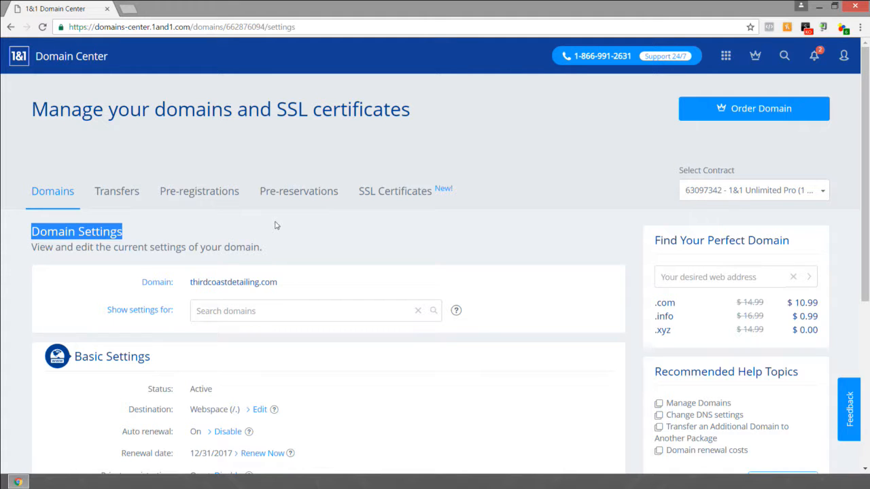
pyautogui.scroll(-5, 263, 229)
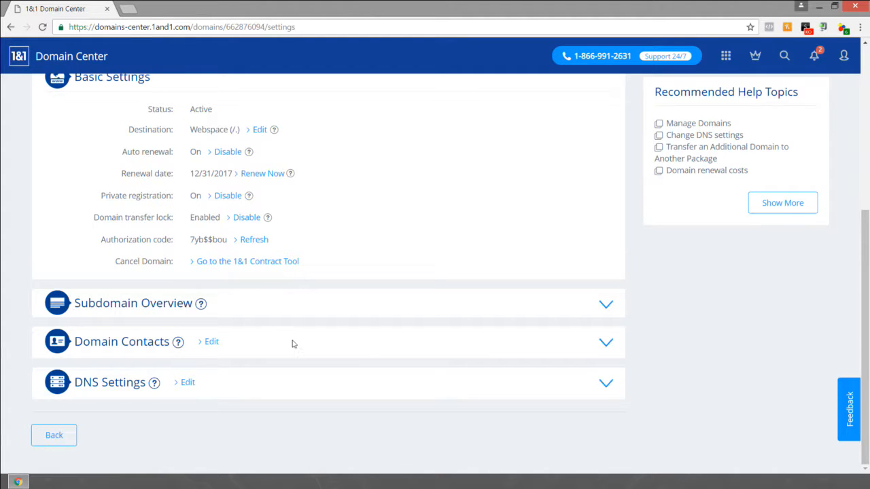
pyautogui.scroll(5, 303, 346)
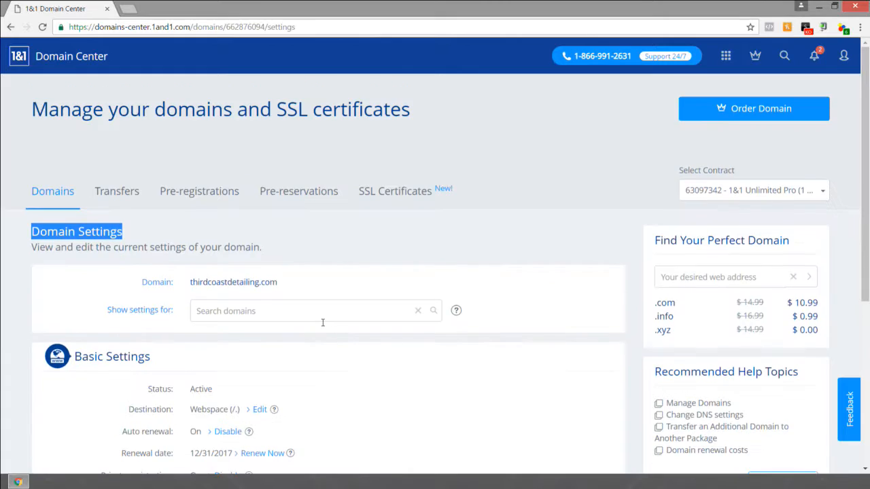
# Start setting up the unassigned SSL Starter certificate from the SSL certificates overview
pyautogui.click(404, 200)
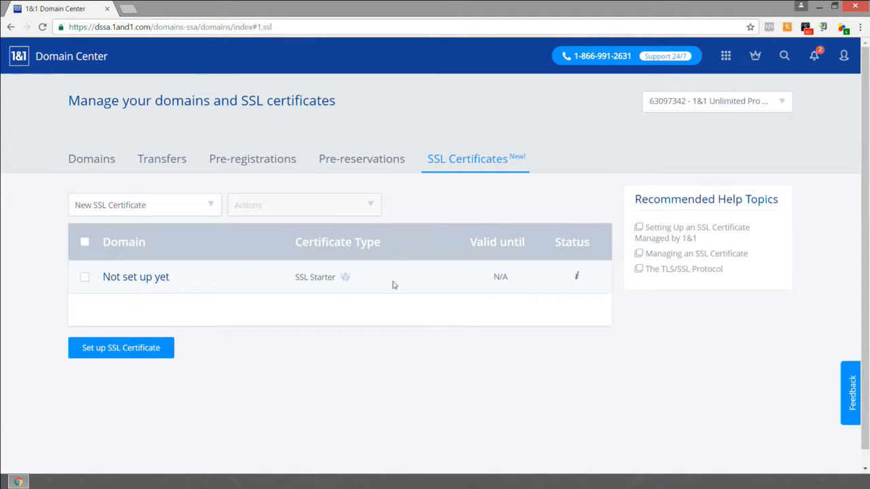
pyautogui.moveTo(577, 280)
pyautogui.click(84, 279)
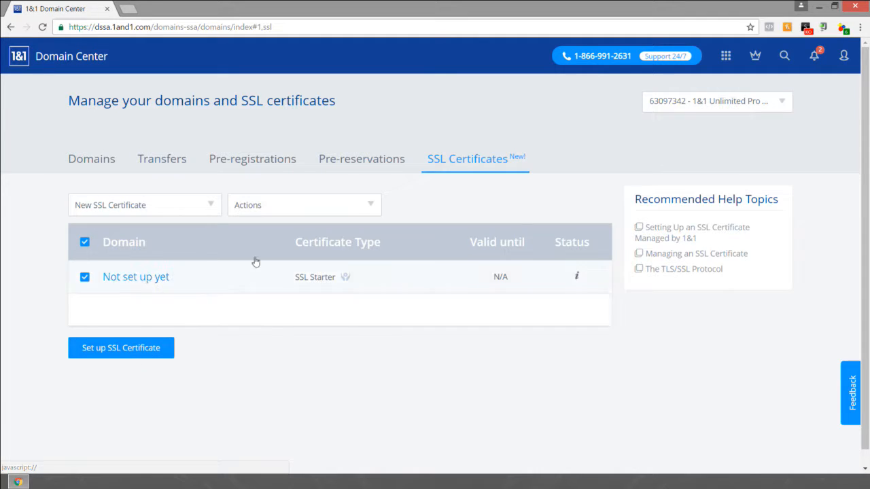
pyautogui.click(276, 210)
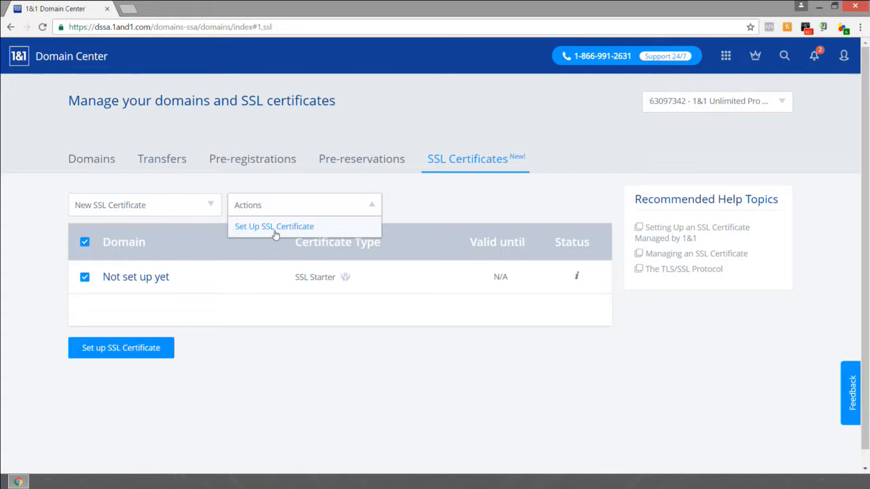
pyautogui.click(284, 229)
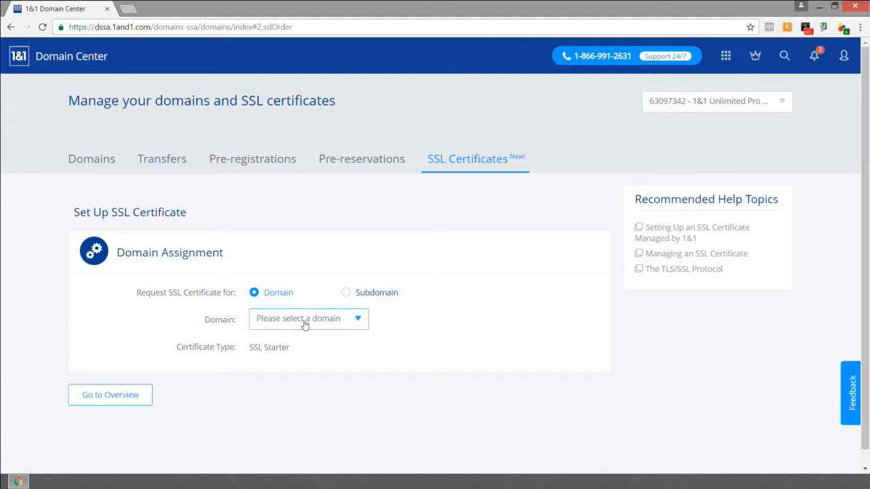
# Assign the SSL Starter certificate to the domain thirdcoastdetailing.com, agree to the Terms of Use and submit the setup
pyautogui.click(285, 325)
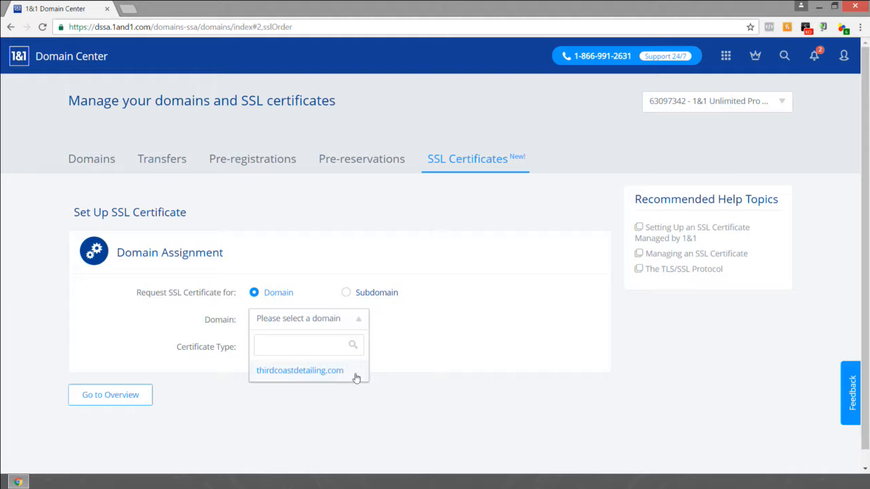
pyautogui.click(286, 372)
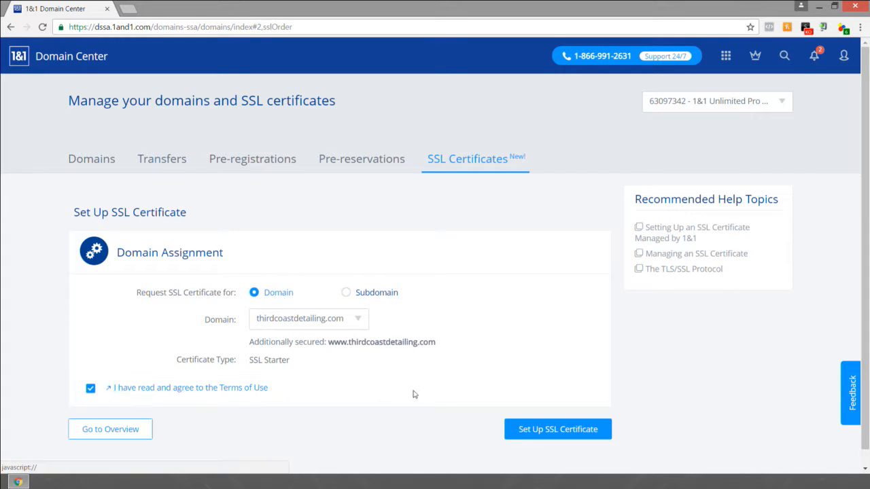
pyautogui.click(548, 433)
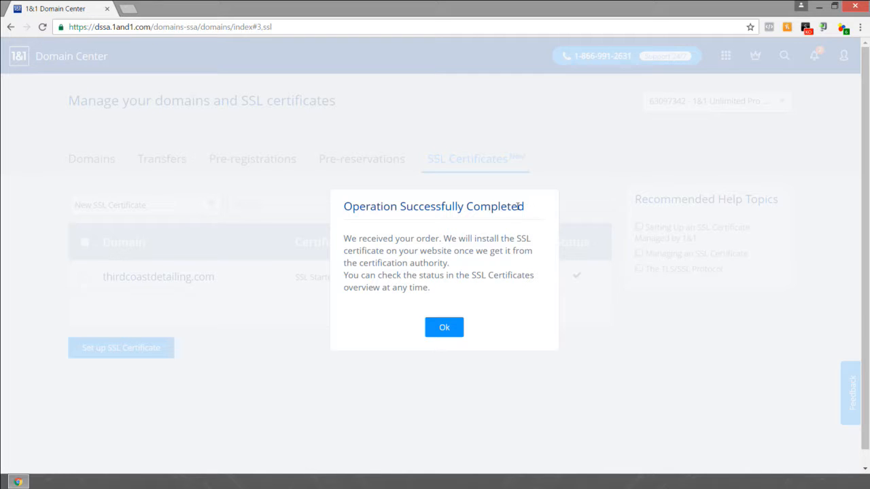
# Read the message about the submitted certificate order and dismiss it
pyautogui.moveTo(525, 208); pyautogui.dragTo(357, 213)
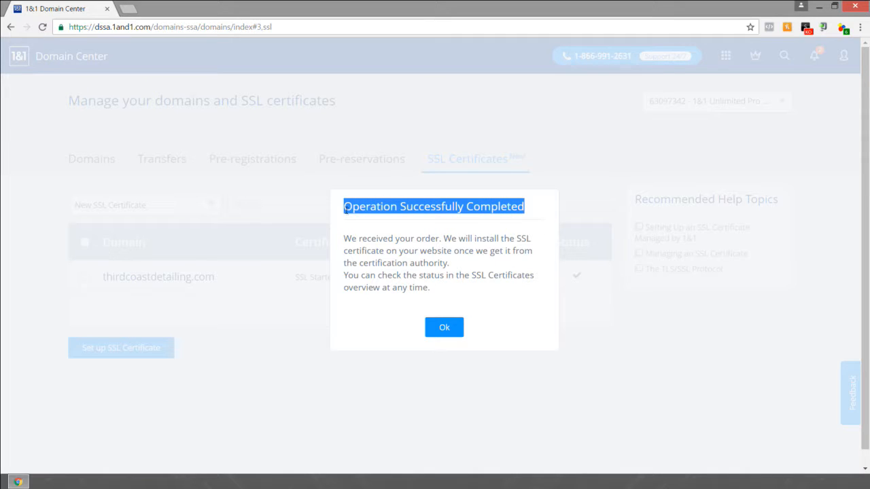
pyautogui.moveTo(344, 210); pyautogui.dragTo(547, 208)
pyautogui.click(527, 210)
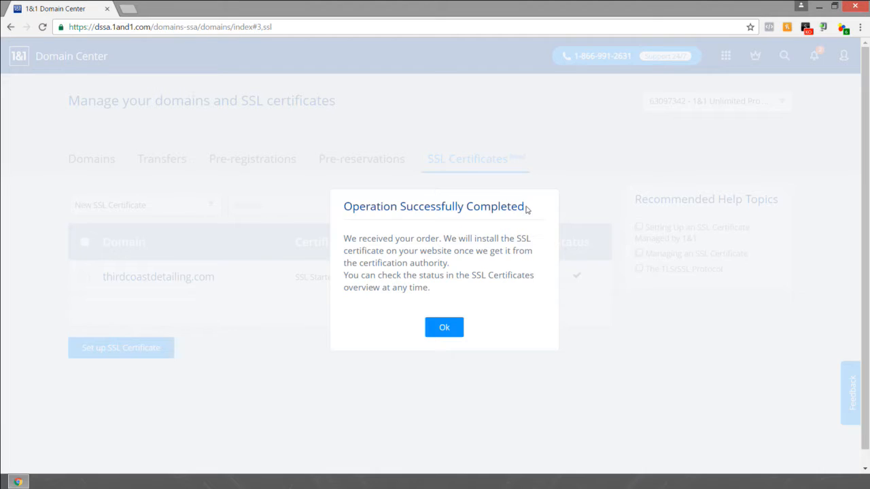
pyautogui.moveTo(527, 210); pyautogui.dragTo(344, 210)
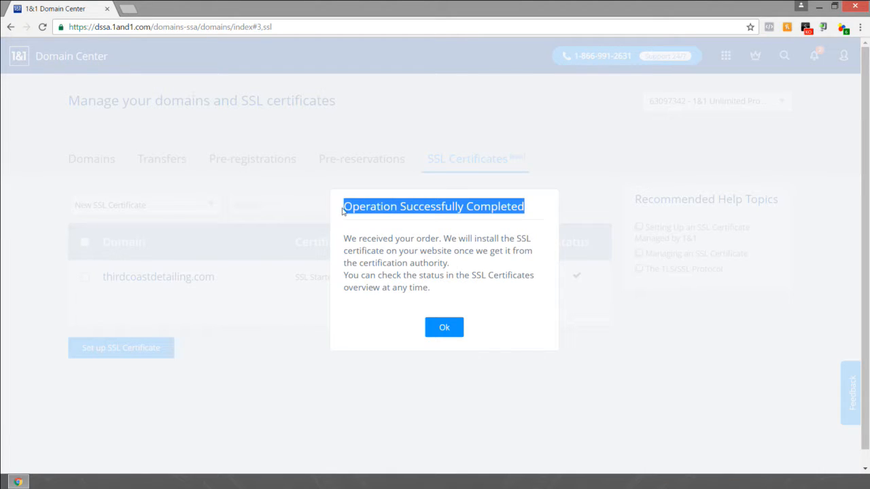
pyautogui.click(344, 210)
pyautogui.moveTo(344, 211)
pyautogui.mouseDown()
pyautogui.moveTo(529, 206)
pyautogui.moveTo(342, 208)
pyautogui.mouseUp()
pyautogui.click(529, 207)
pyautogui.click(444, 328)
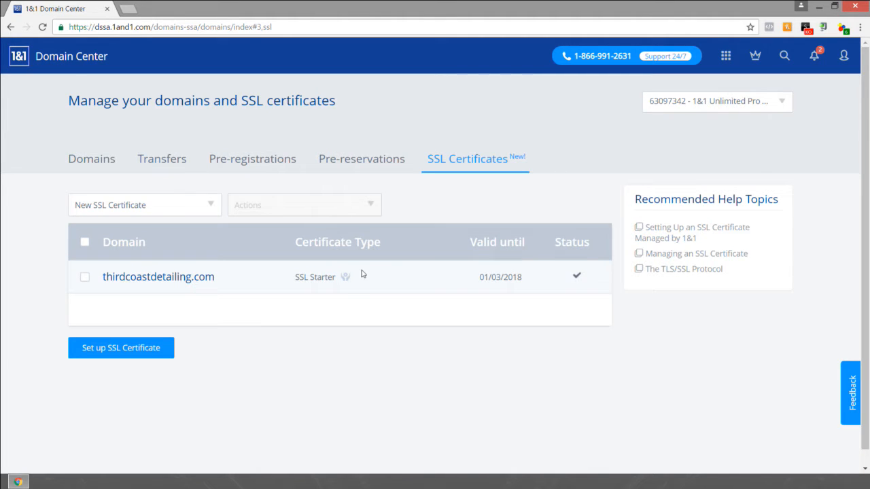
# Check the certificate status of thirdcoastdetailing.com in the overview and minimize the browser window
pyautogui.moveTo(577, 280)
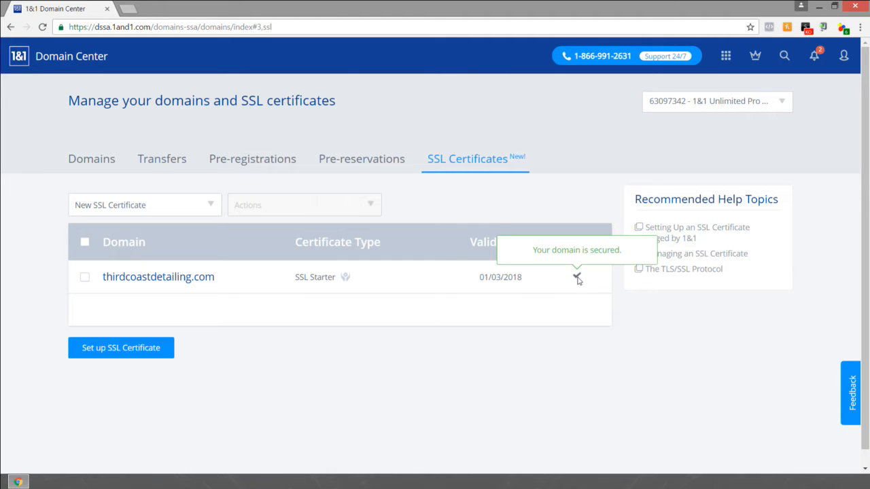
pyautogui.moveTo(537, 250)
pyautogui.mouseDown()
pyautogui.moveTo(635, 255)
pyautogui.moveTo(527, 251)
pyautogui.mouseUp()
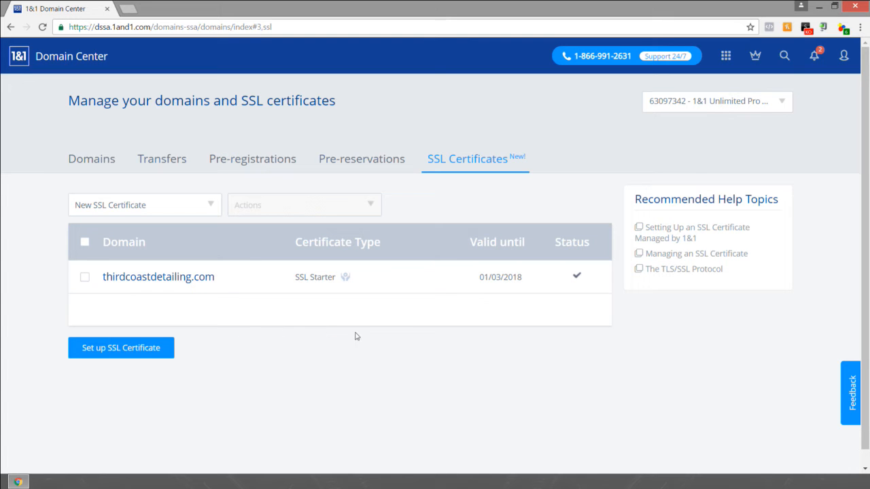
pyautogui.click(821, 6)
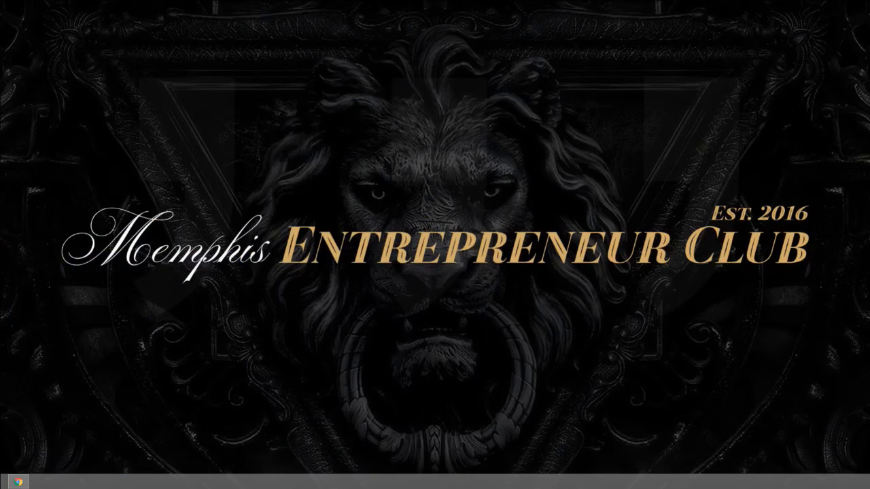